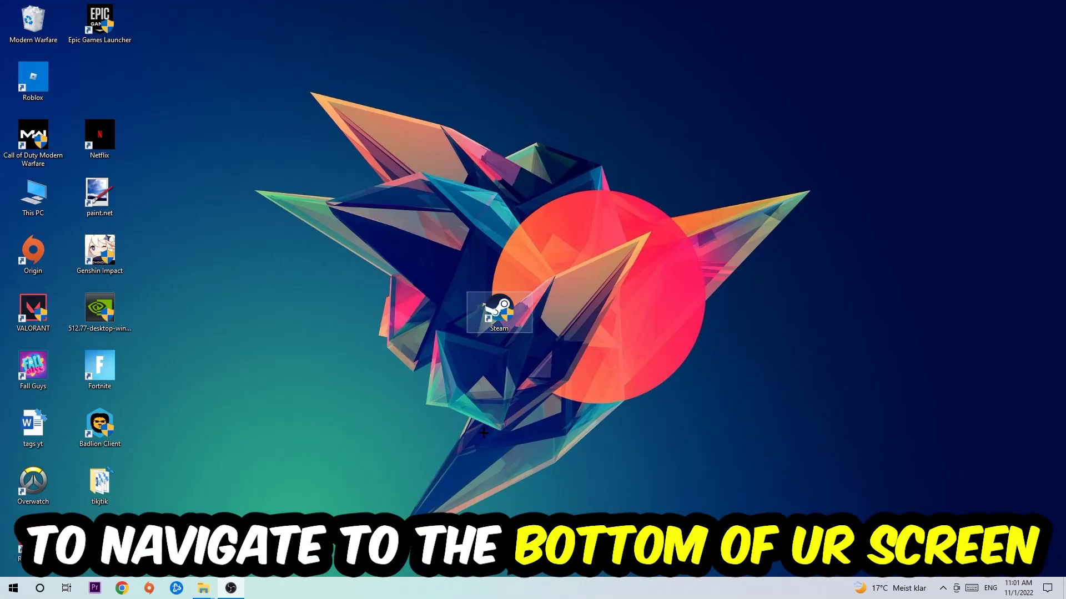
Step: Launch Task Manager from the taskbar menu and maximize it to show all process columns
right_click(474, 588)
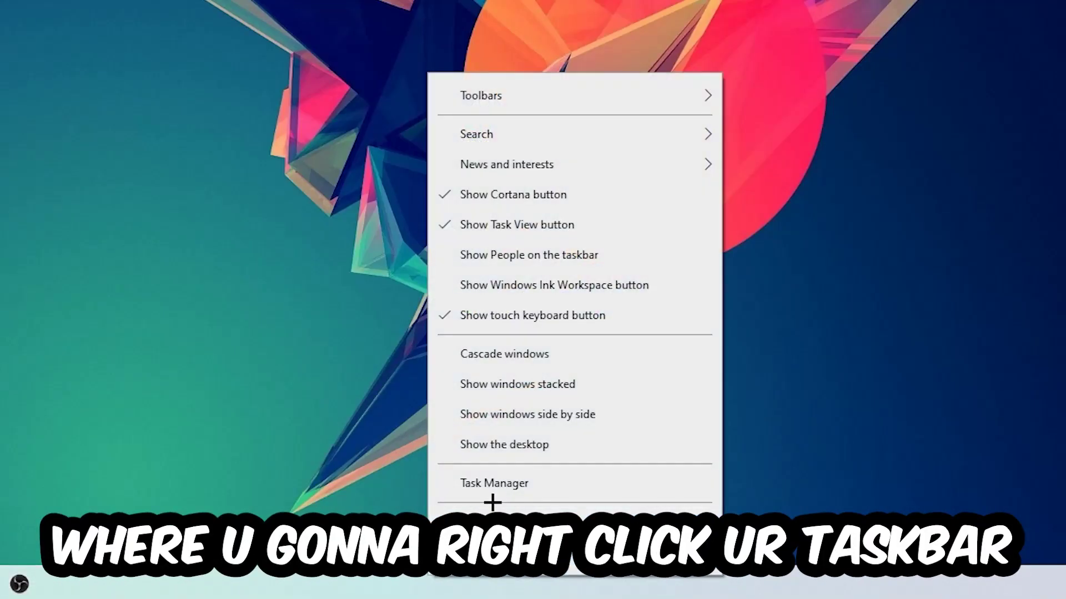
left_click(495, 489)
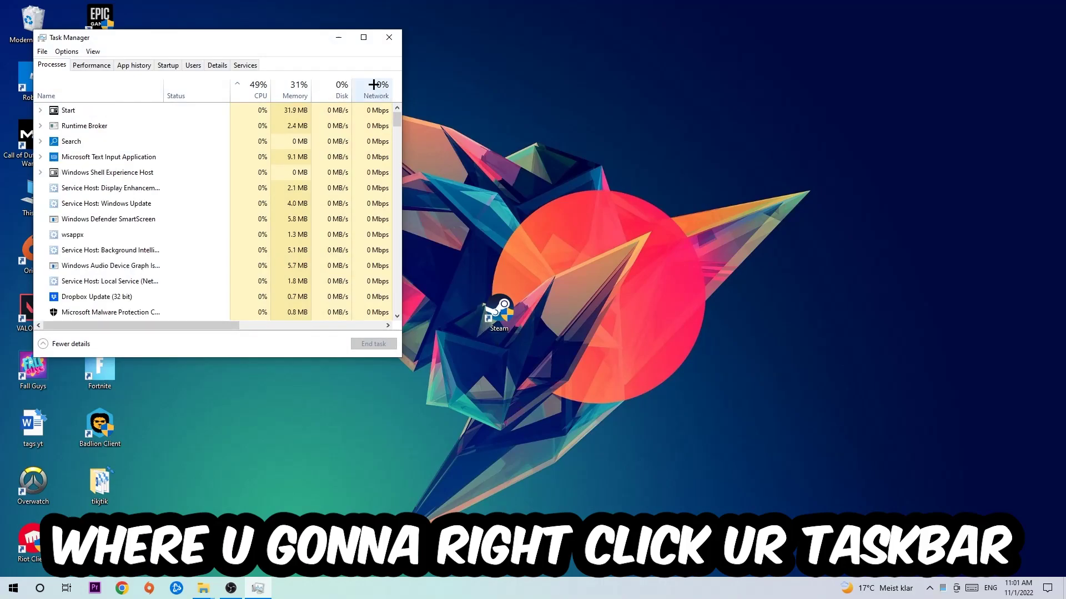
left_click(365, 12)
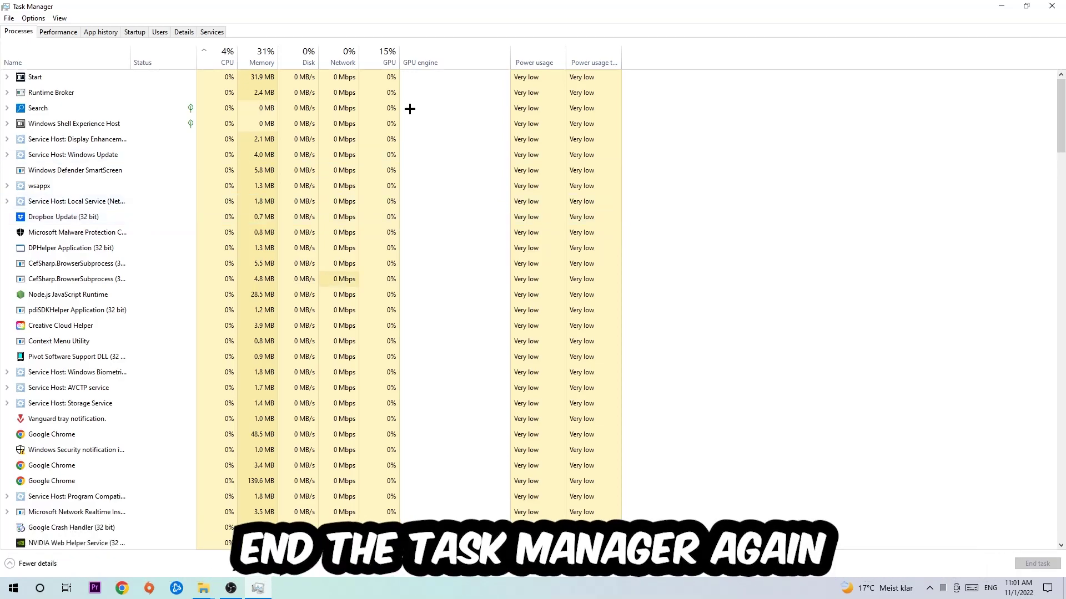
Step: Close Task Manager and open Display settings from the desktop context menu
left_click(1049, 8)
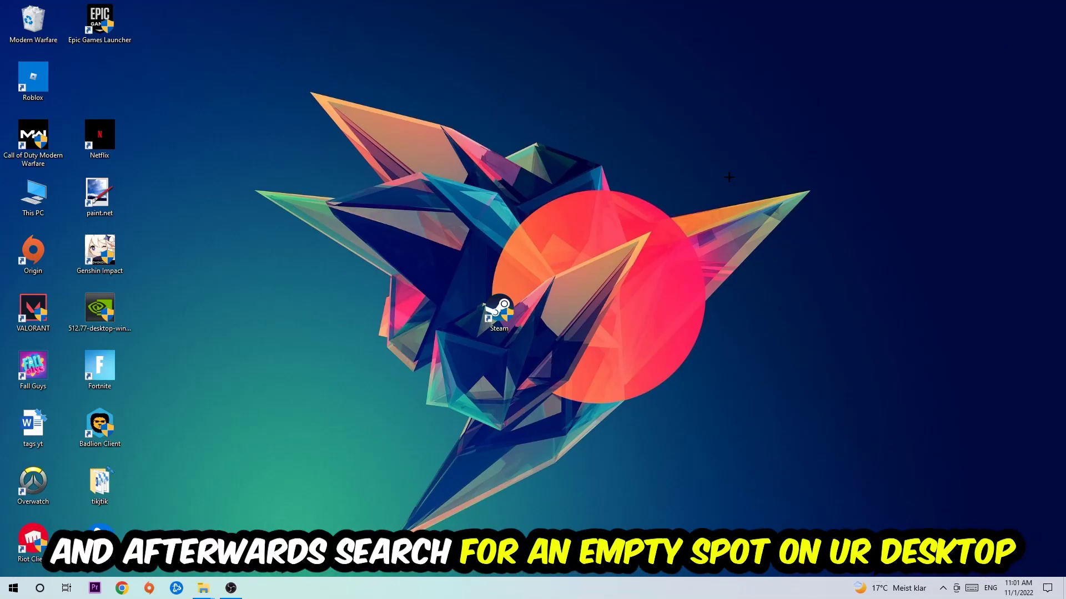
right_click(663, 142)
mouse_move(459, 121)
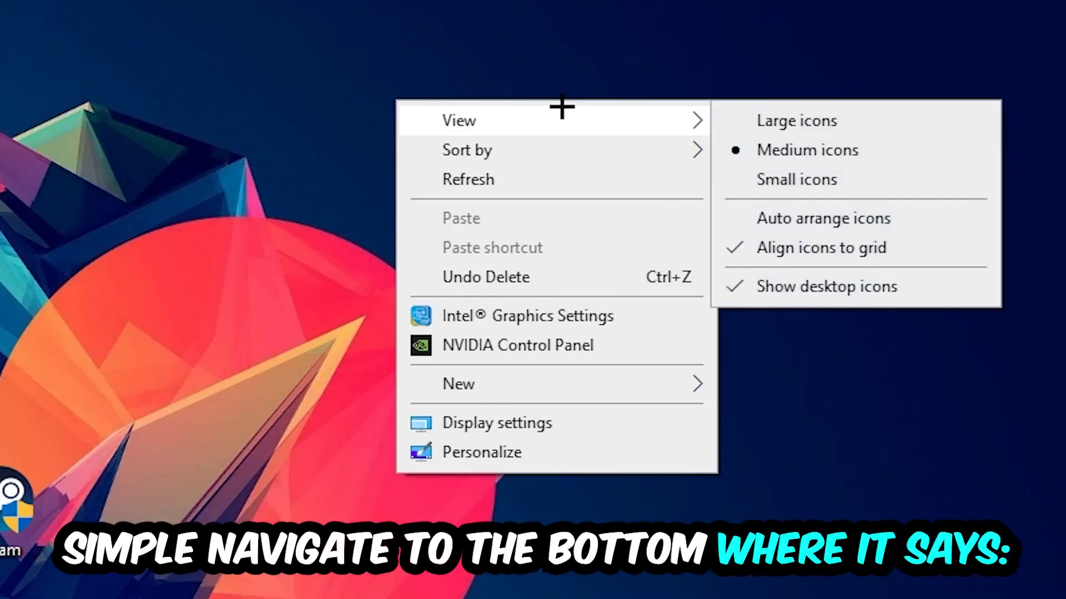
left_click(542, 429)
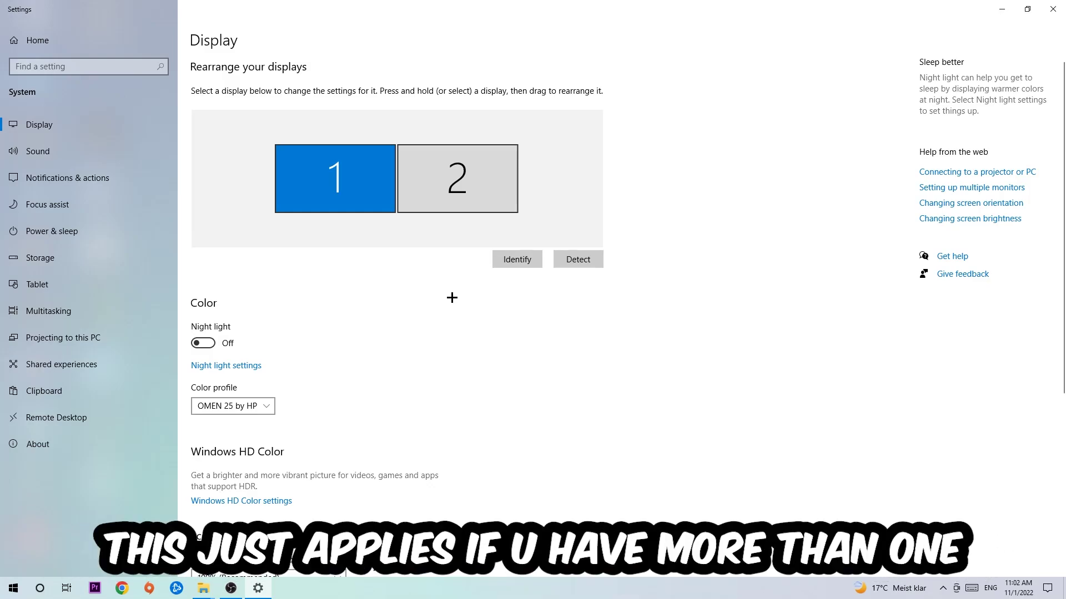
left_click(508, 263)
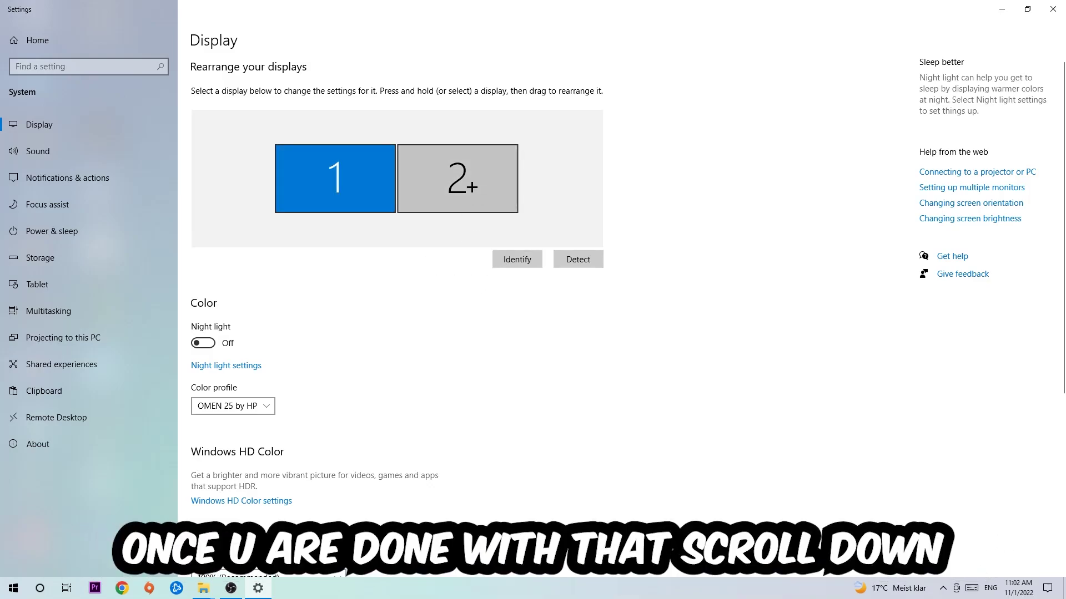
scroll(471, 187, "down", 4)
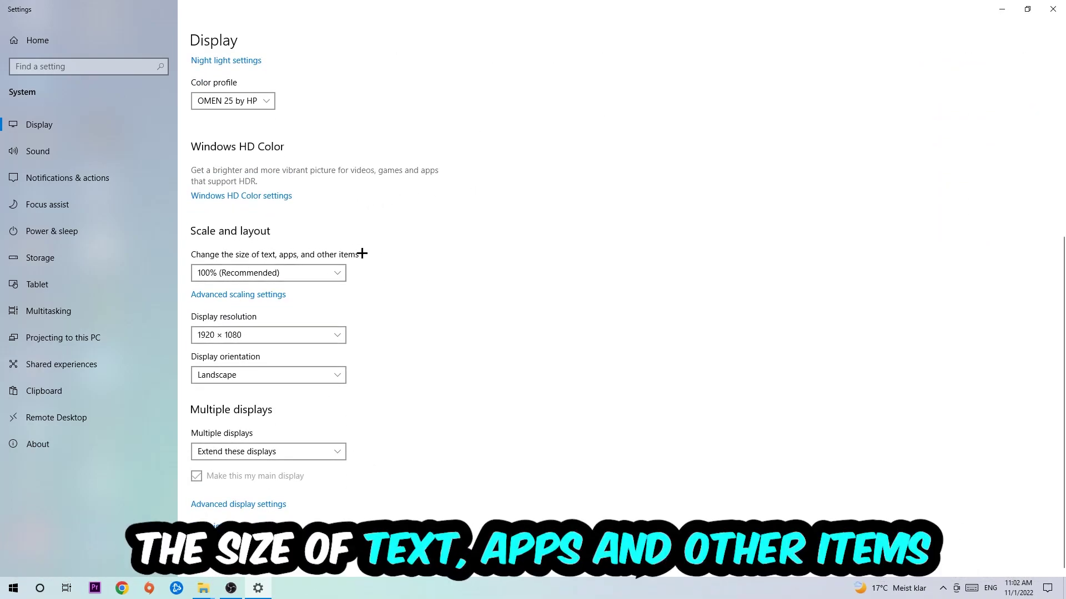
Step: Keep display scale at 100% and resolution at 1920 × 1080, then close Settings
left_click(331, 272)
left_click(412, 217)
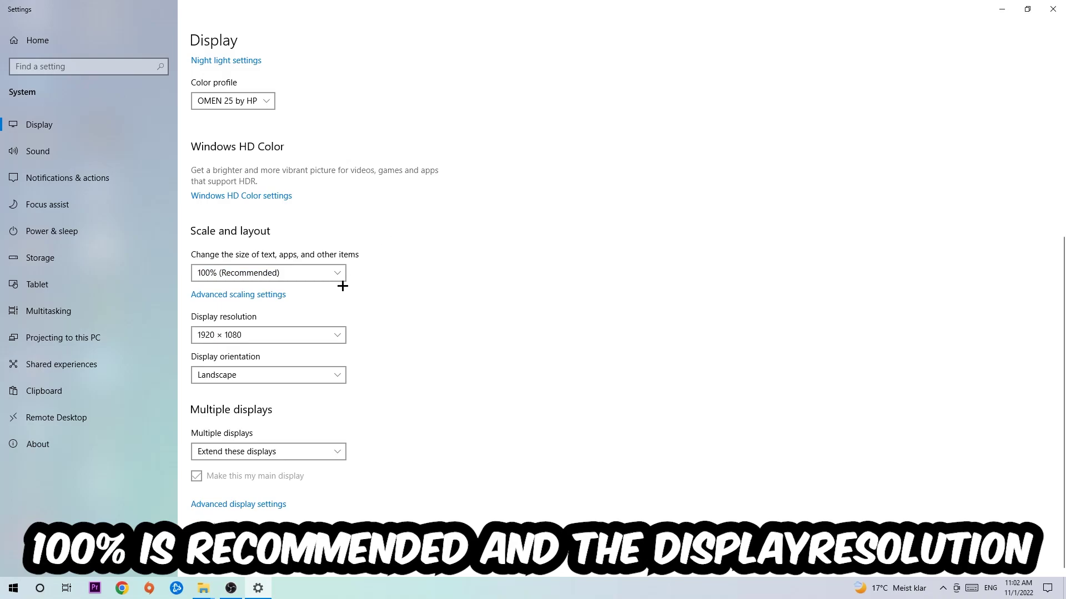
left_click(278, 334)
left_click(395, 274)
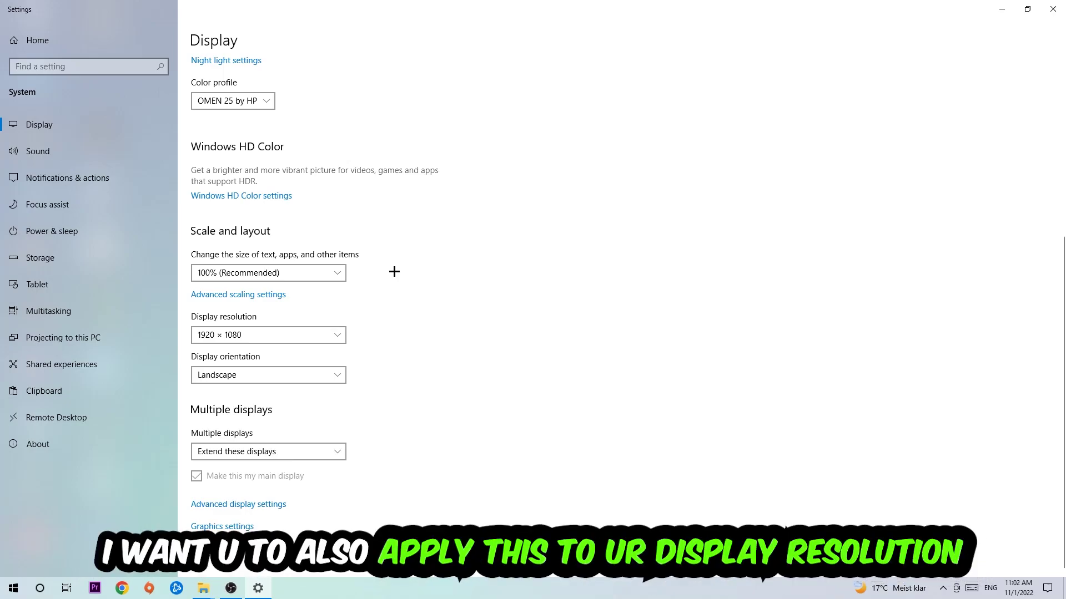
left_click(1052, 8)
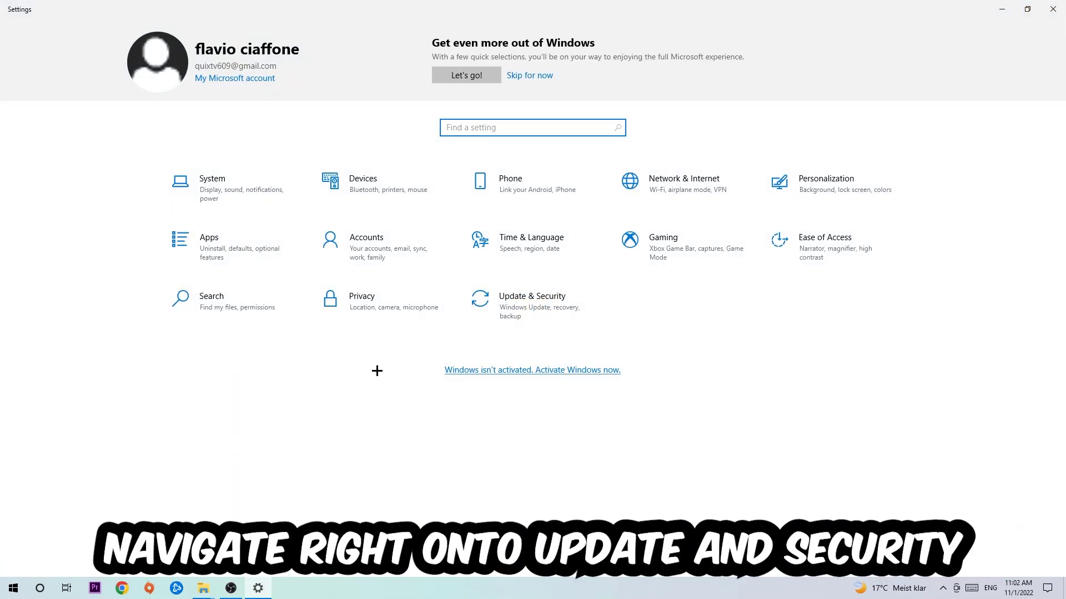
left_click(490, 308)
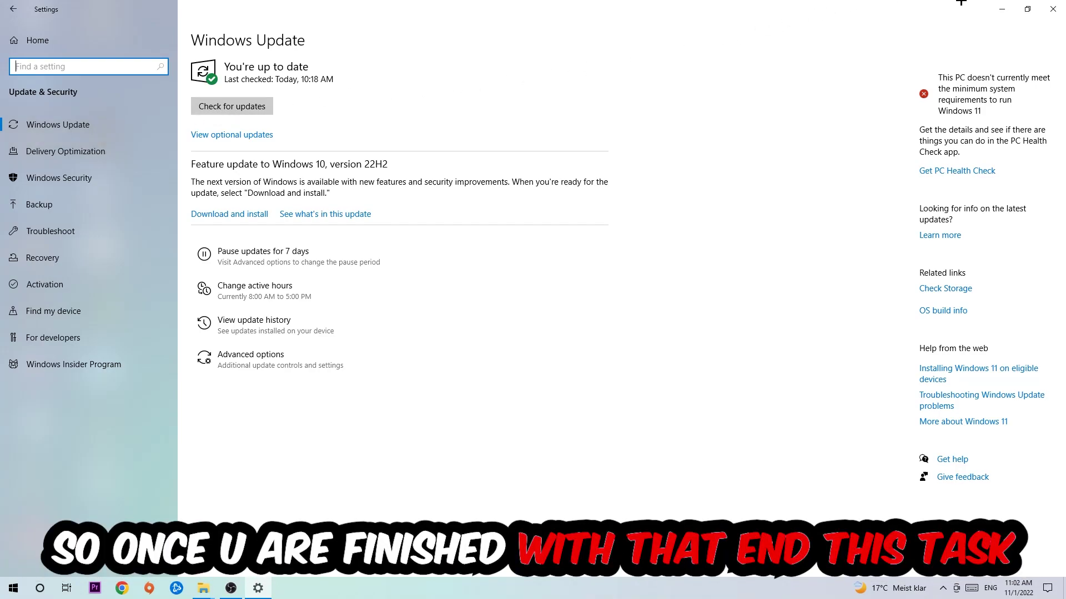
left_click(1052, 9)
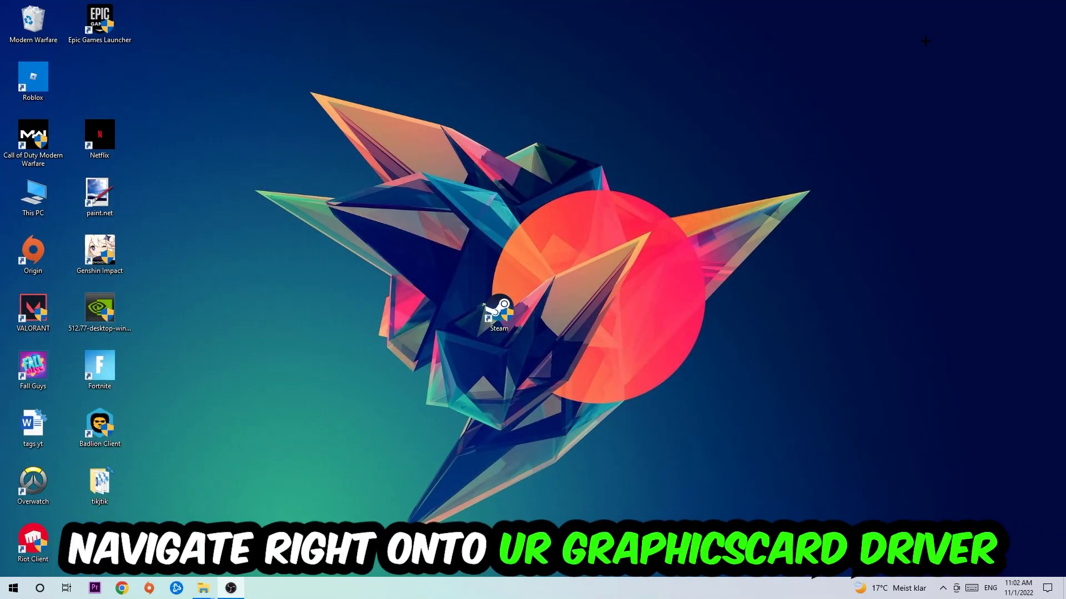
Step: Drag the NVIDIA driver installer to the desktop centre near the Steam shortcut
mouse_move(100, 310)
left_mouse_down()
mouse_move(433, 200)
mouse_move(499, 191)
mouse_move(471, 204)
left_mouse_up()
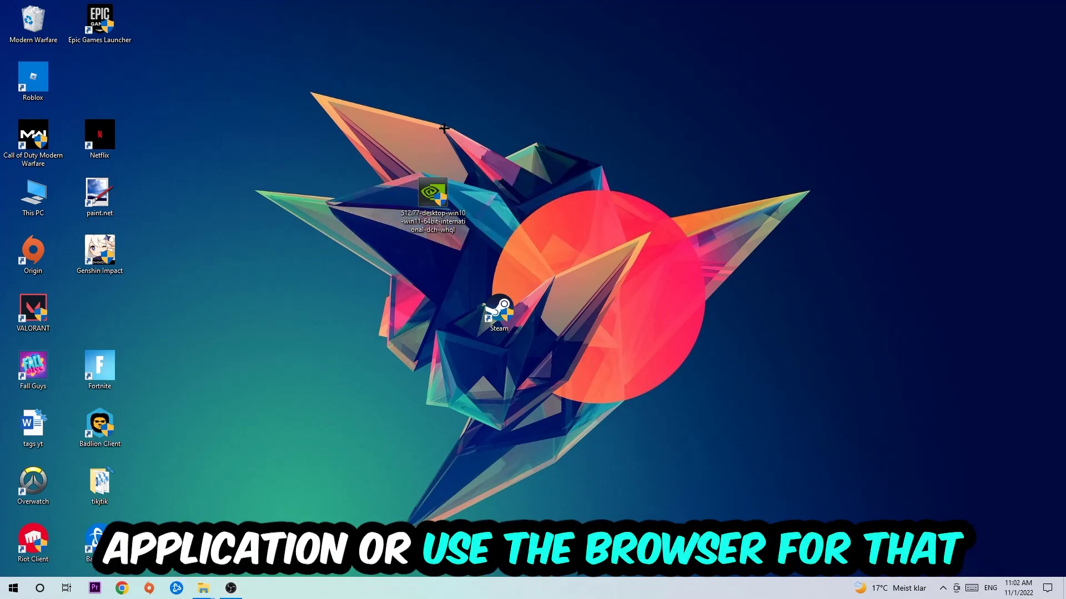